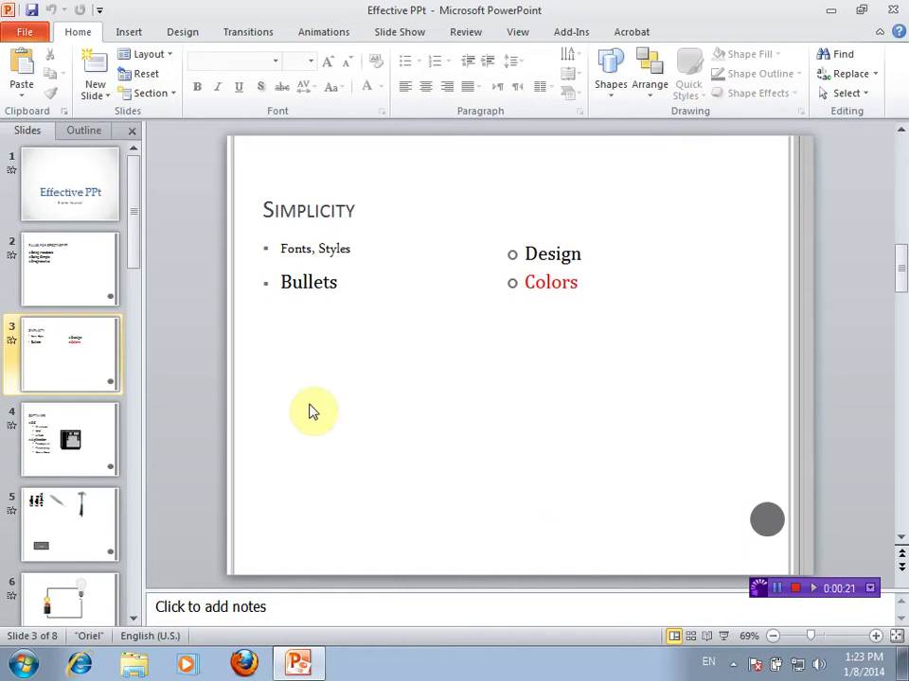
Compare slide 2 'Rules for effective PPT' with slide 3 'Simplicity', then return to slide 2.
left_click(109, 270)
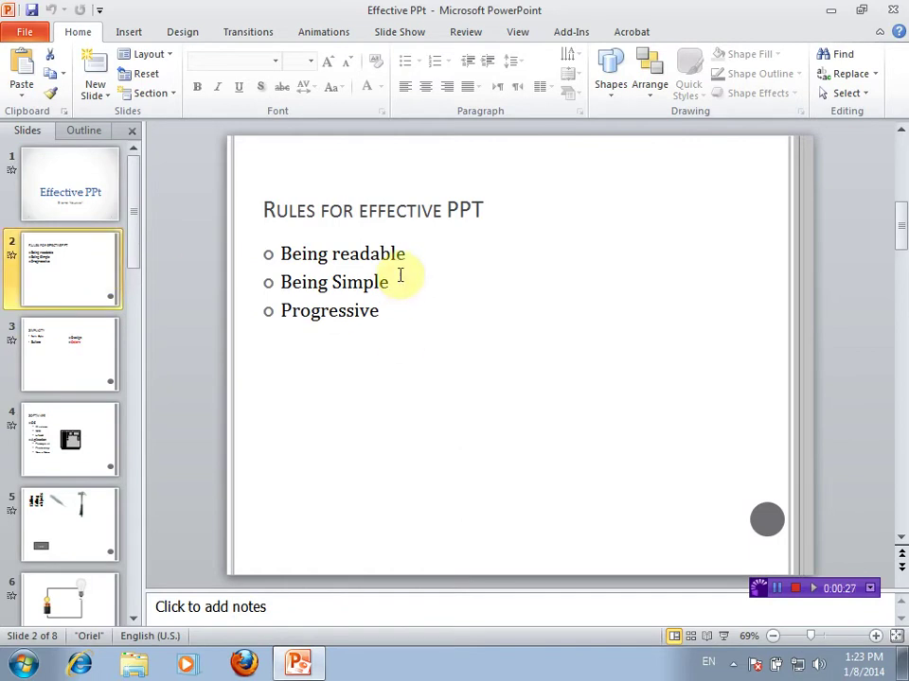
left_click(28, 353)
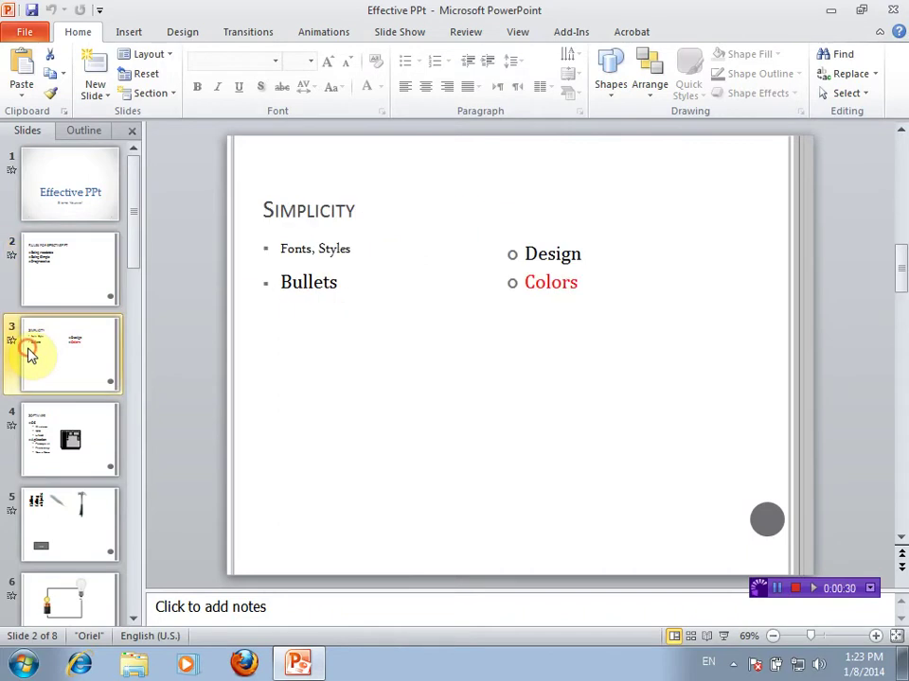
left_click(33, 289)
Hyperlink the words 'Being Simple' on slide 2 to slide '3. Simplicity' in this document.
left_click_drag(390, 283, 289, 284)
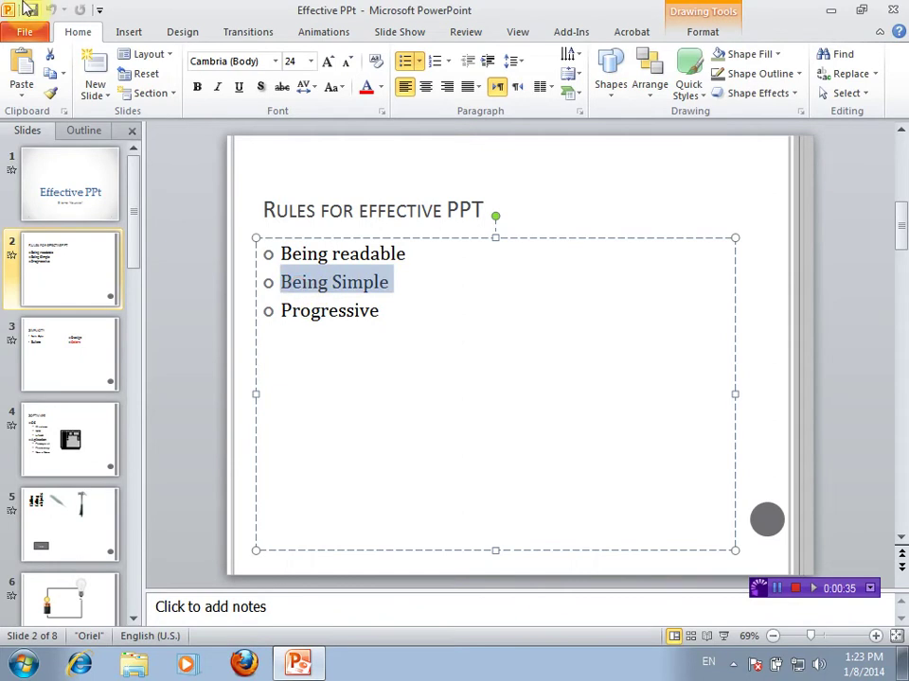
left_click(133, 32)
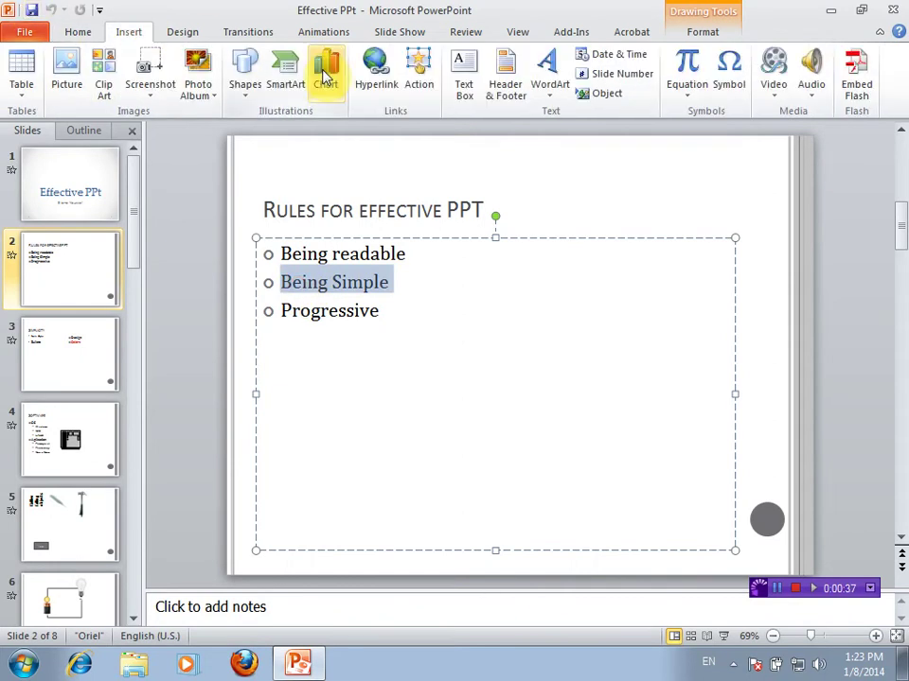
left_click(381, 83)
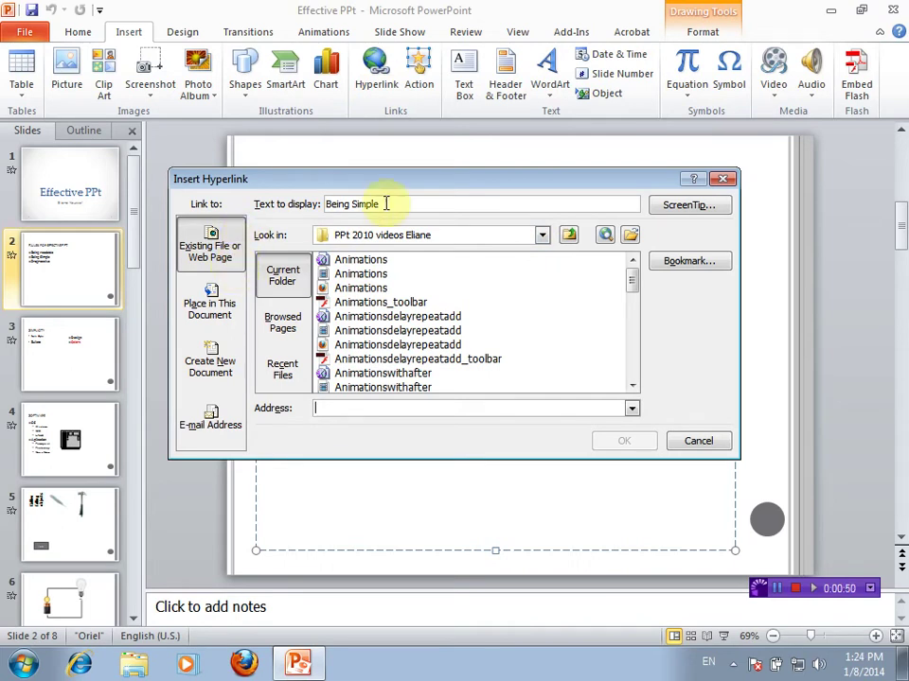
left_click(220, 309)
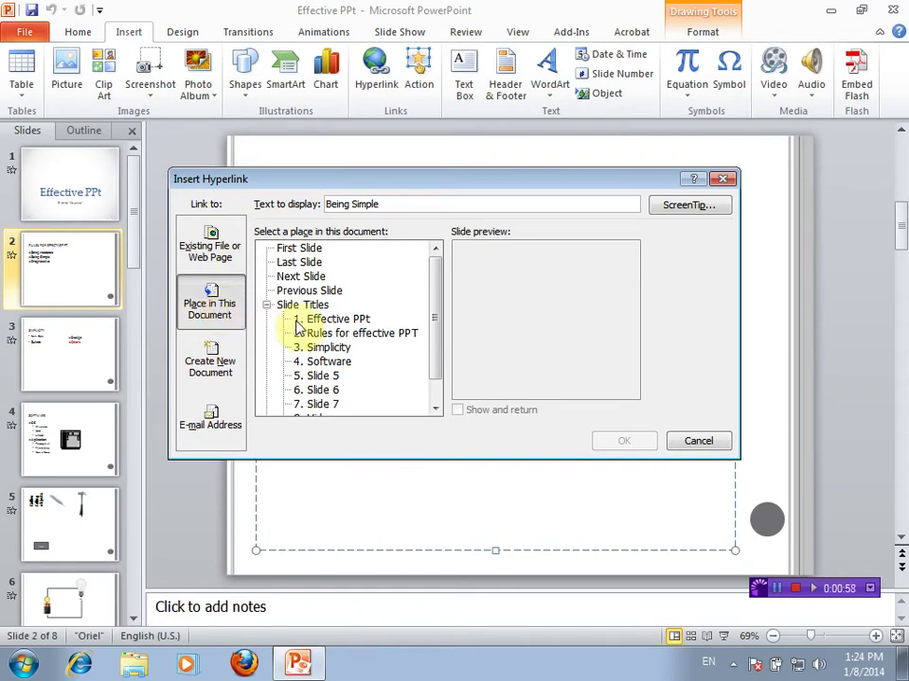
left_click(326, 348)
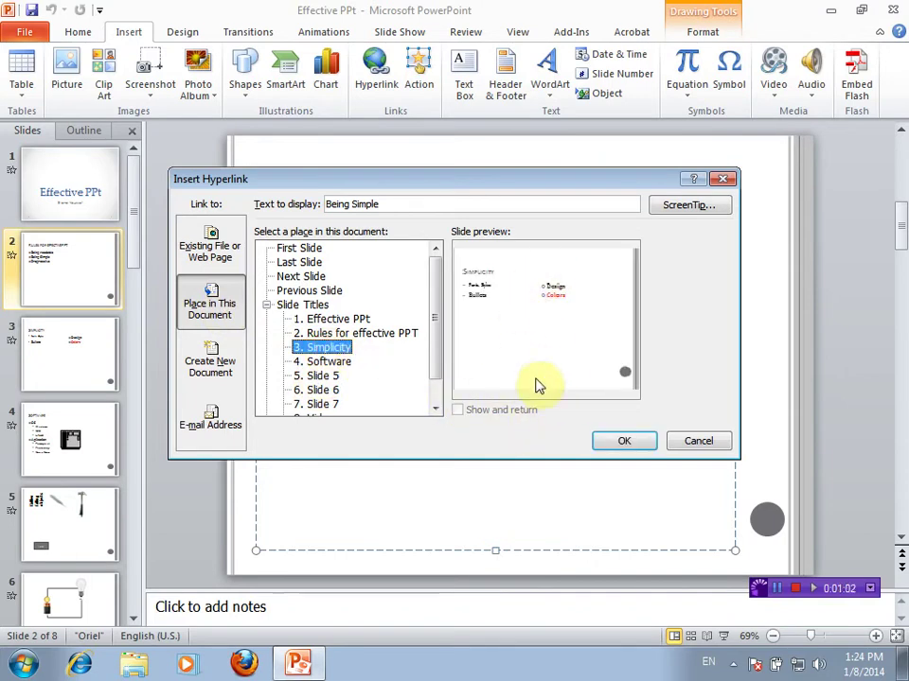
left_click(617, 441)
scroll(522, 399, "down", 3)
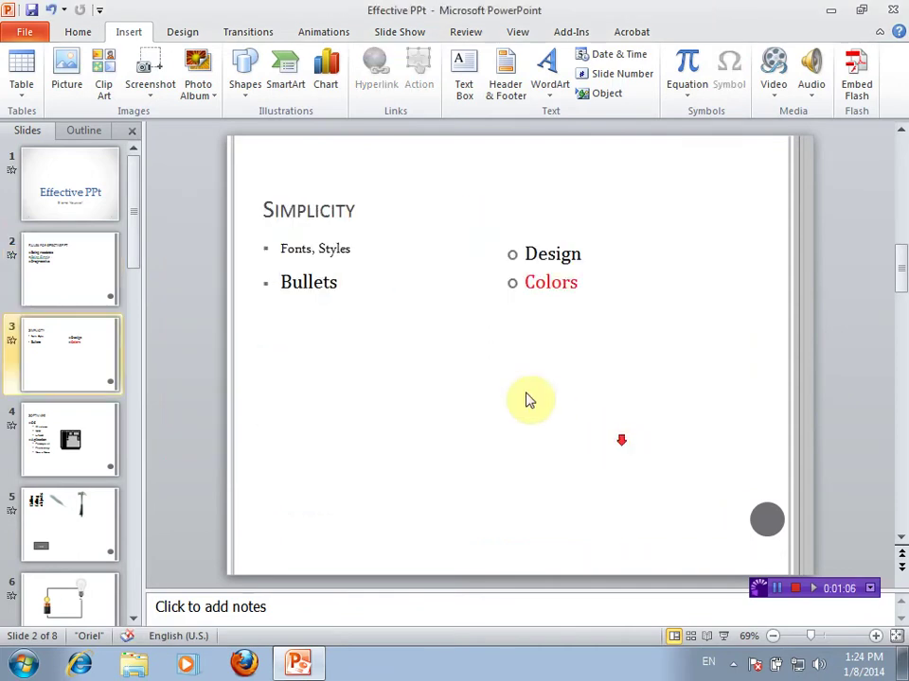
scroll(446, 393, "down", 3)
left_click(89, 285)
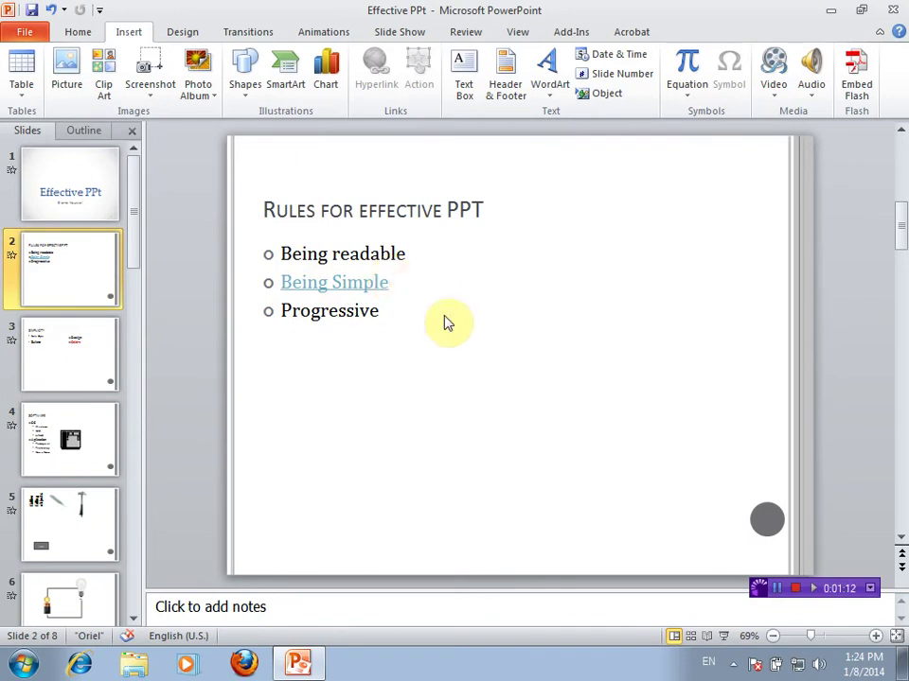
left_click(723, 636)
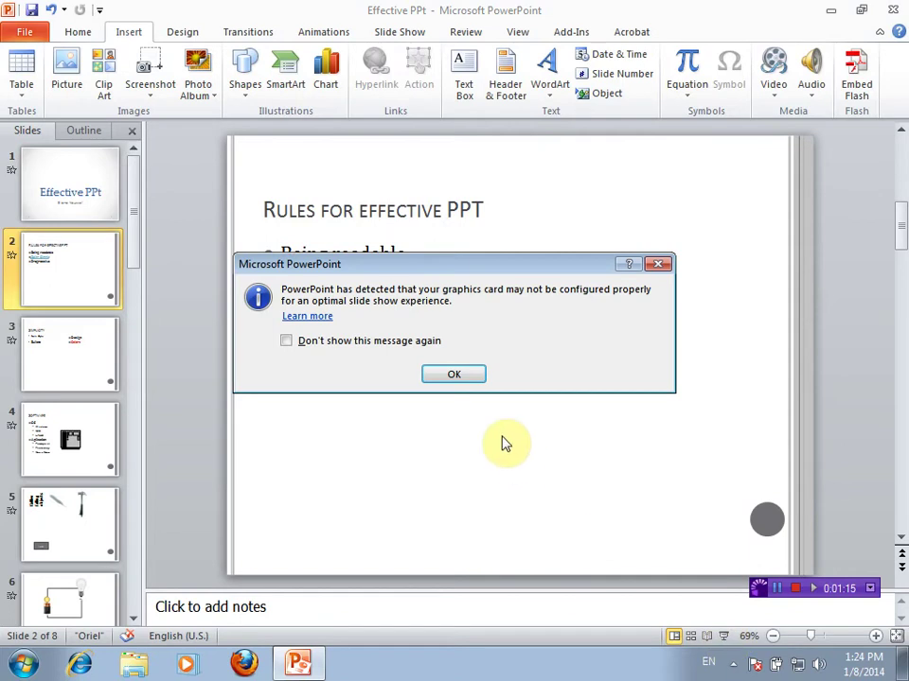
left_click(478, 375)
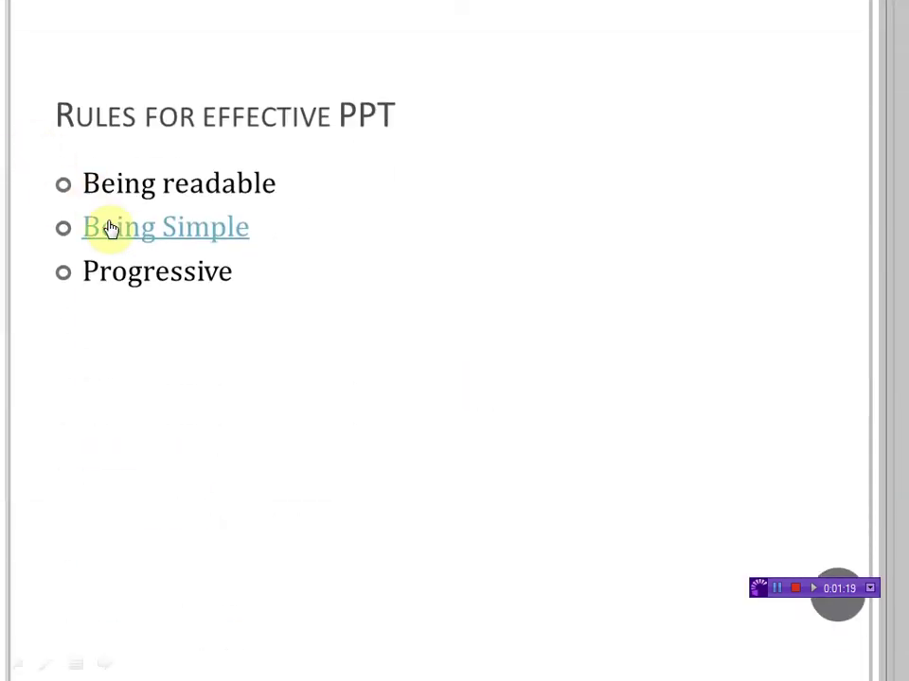
left_click(108, 225)
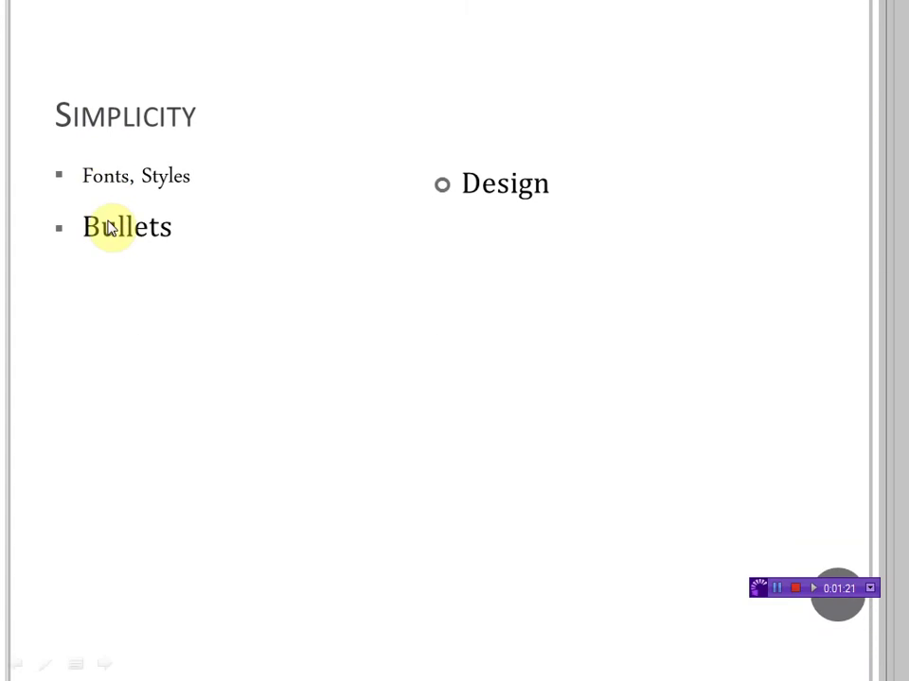
key("Escape")
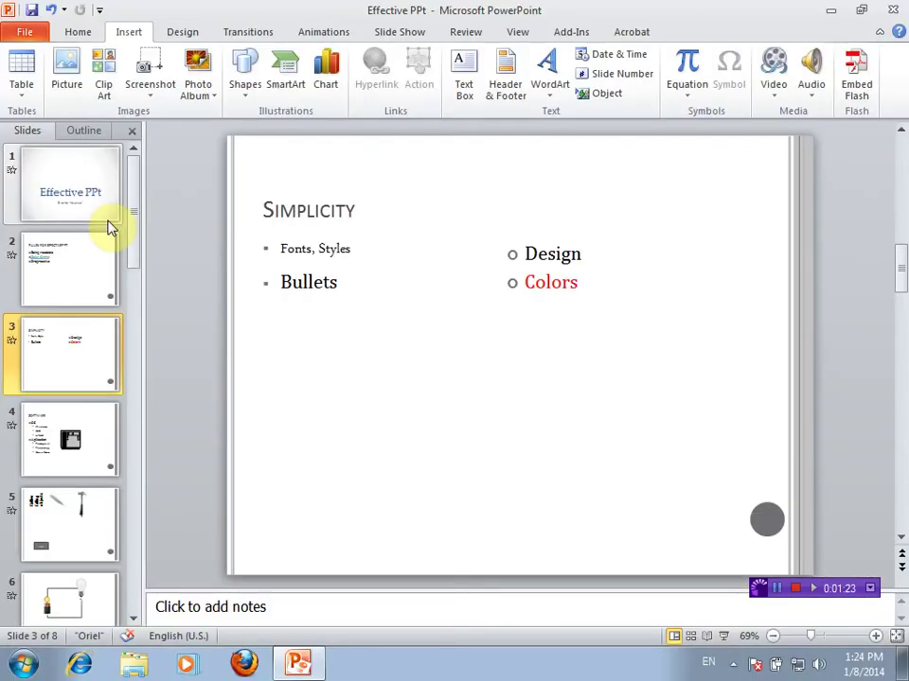
Hyperlink the computer image on slide 4 to the Leopard story Word document on the Desktop.
scroll(98, 234, "down", 1)
scroll(85, 208, "down", 1)
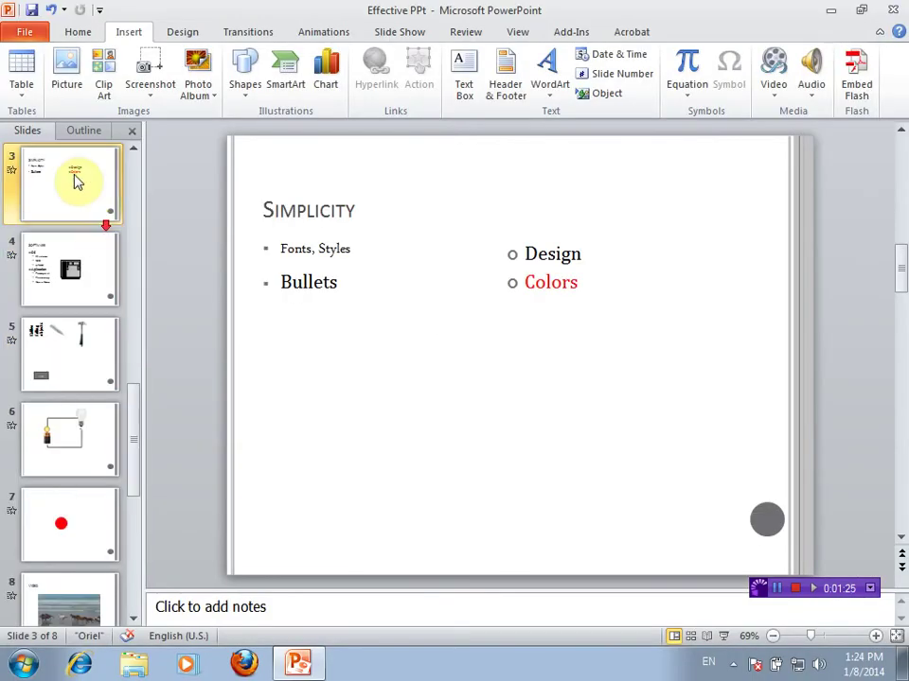
left_click(41, 272)
left_click(511, 354)
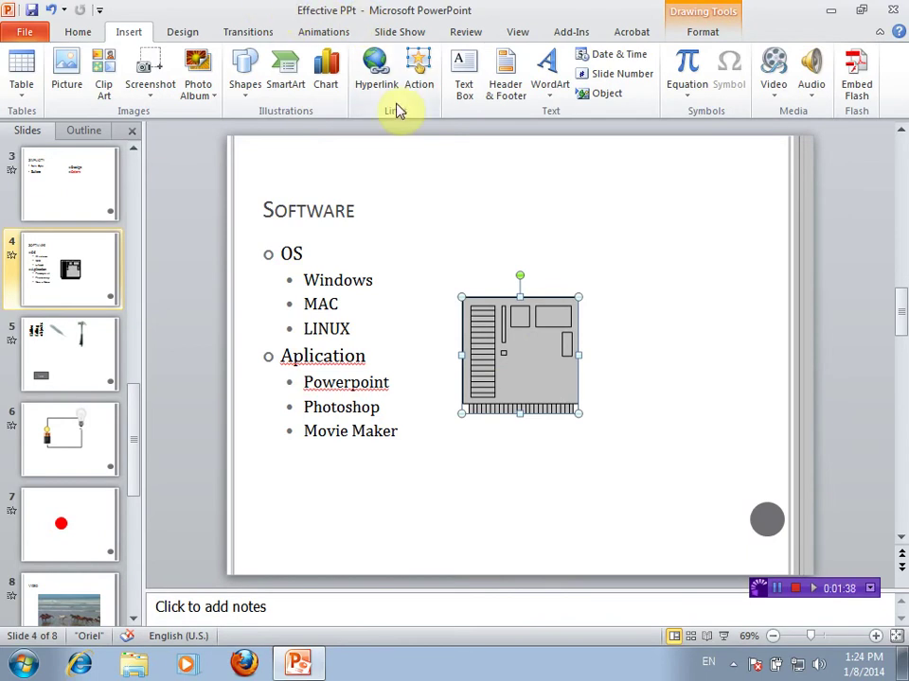
left_click(376, 71)
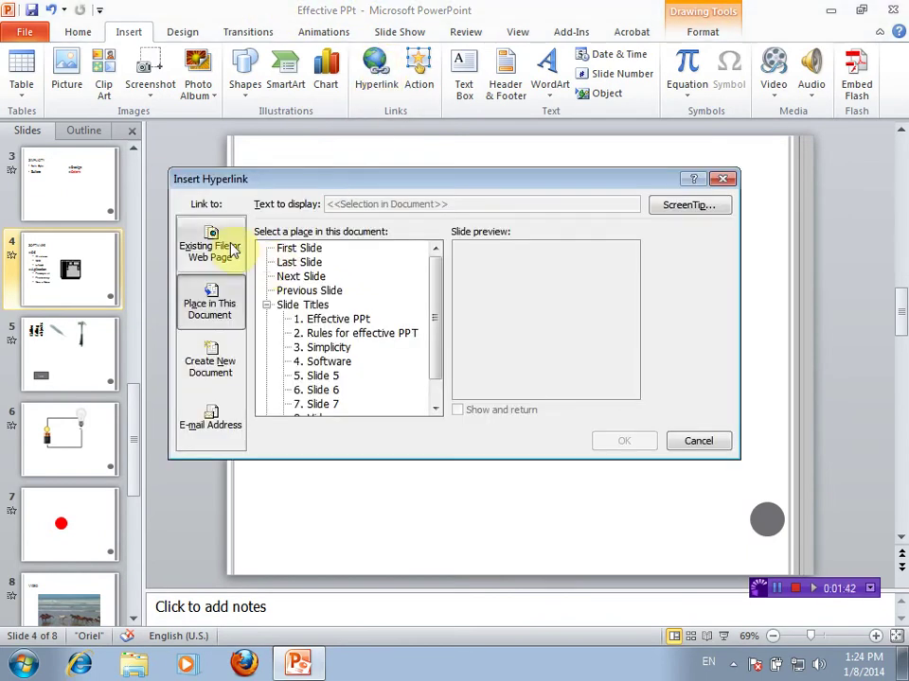
left_click(232, 245)
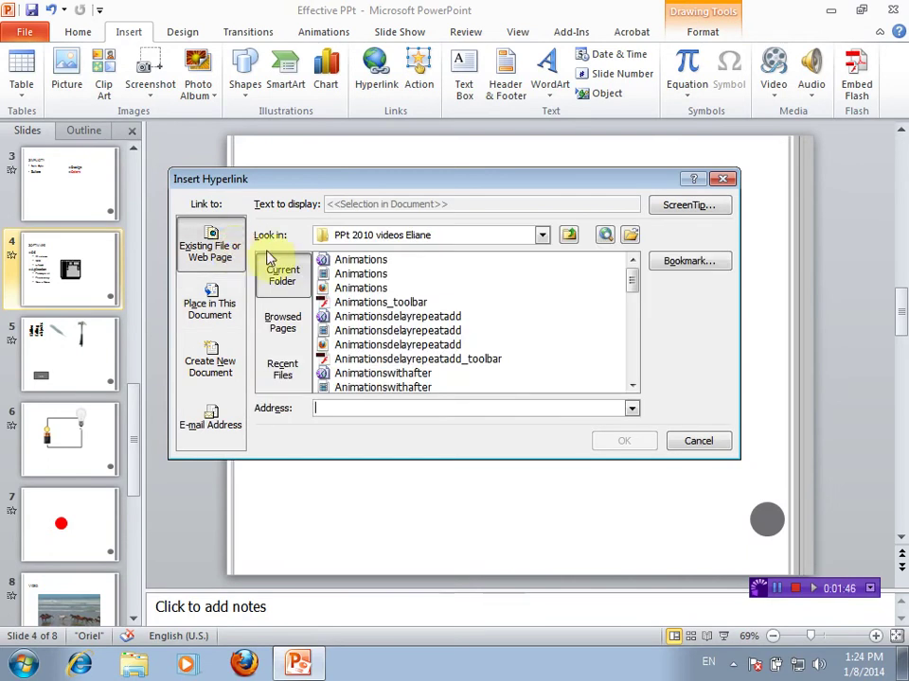
left_click(543, 236)
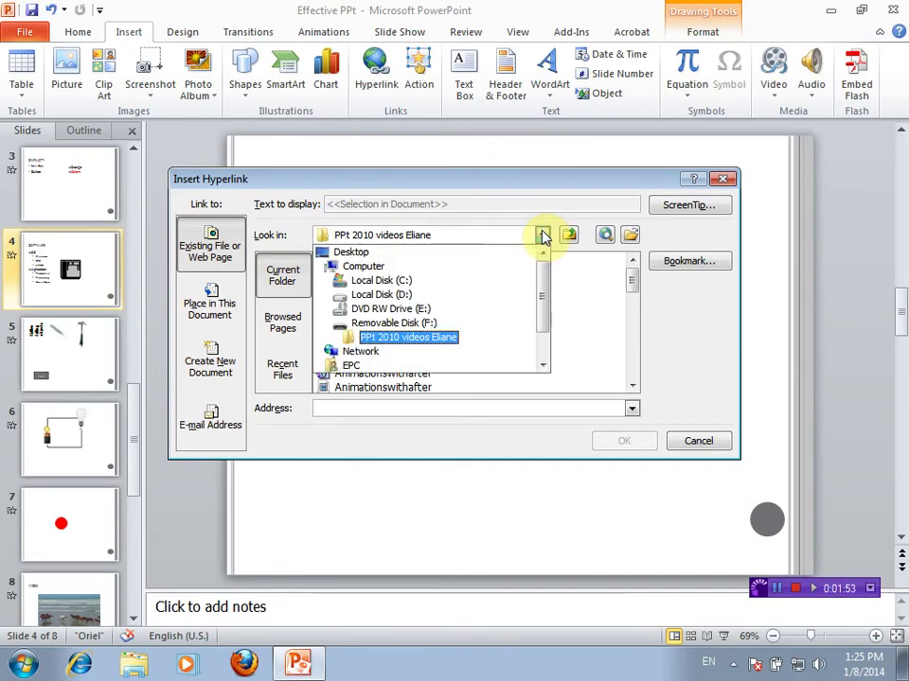
left_click(445, 254)
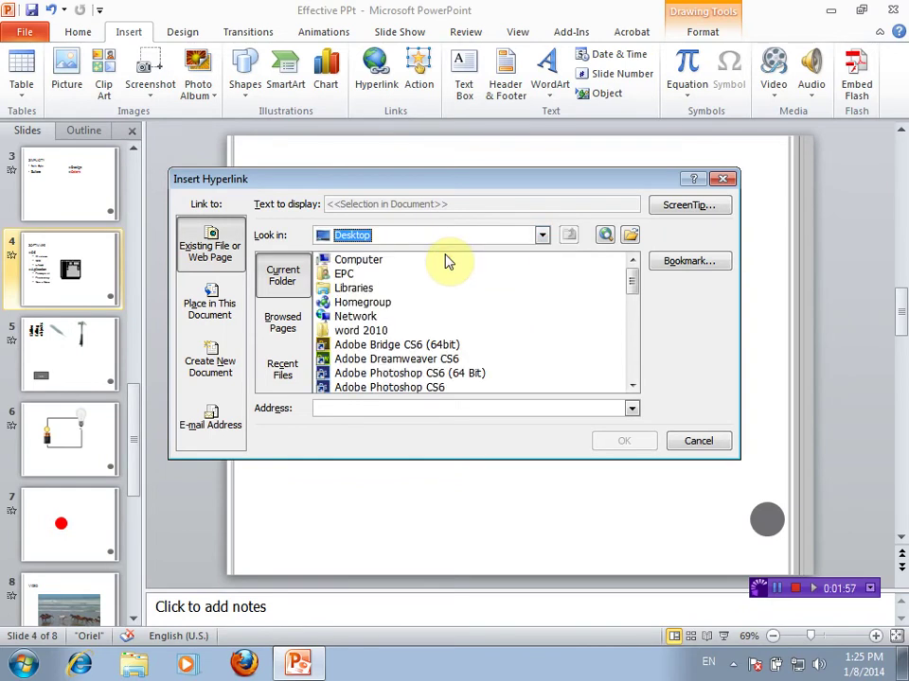
left_click_drag(632, 284, 633, 328)
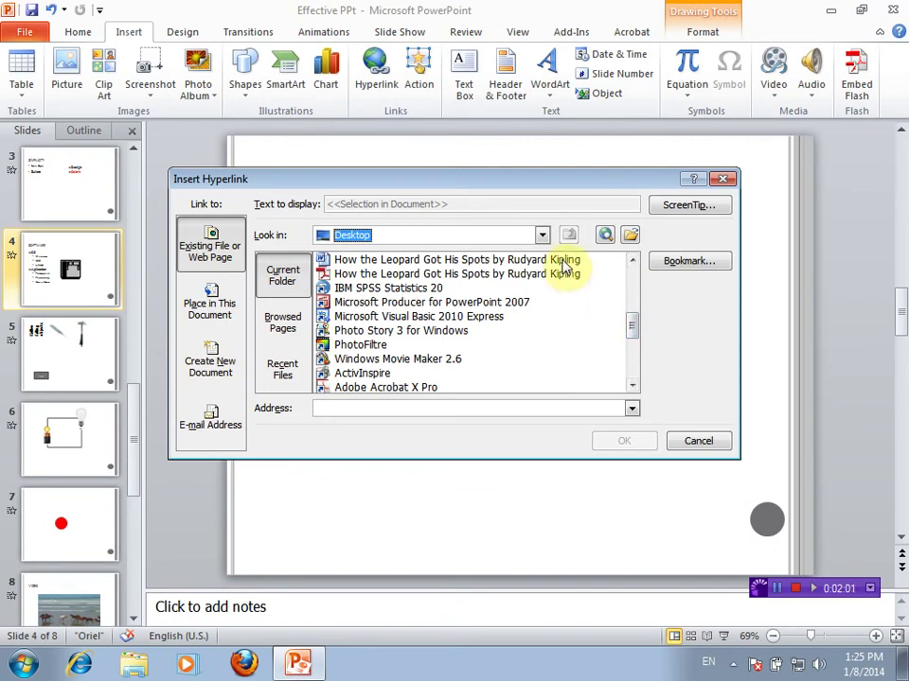
left_click(559, 261)
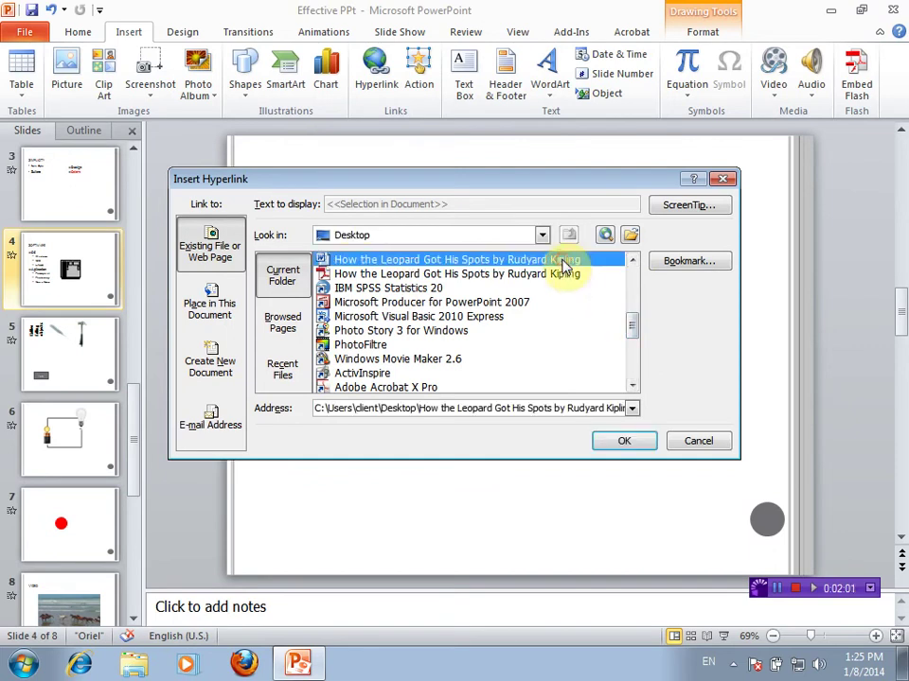
left_click(620, 456)
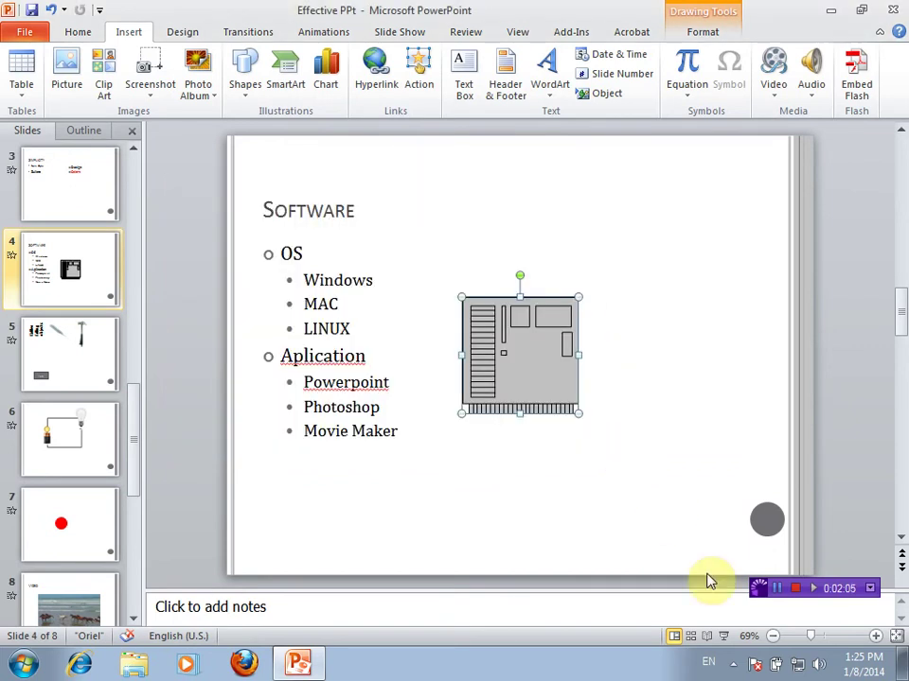
Test the image link in a slide show, opening and closing the Kipling document.
left_click(725, 637)
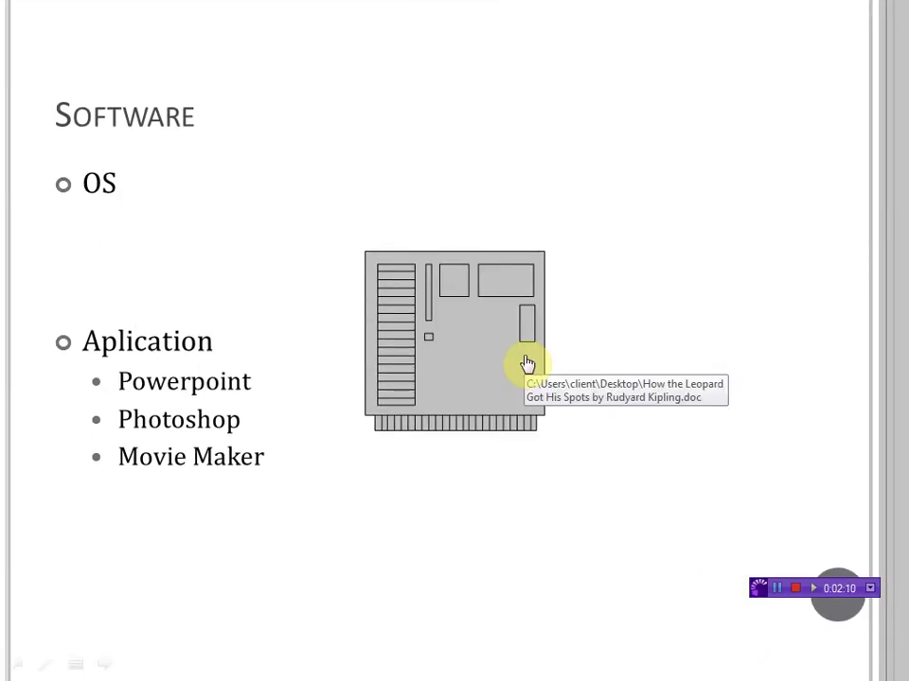
left_click(527, 365)
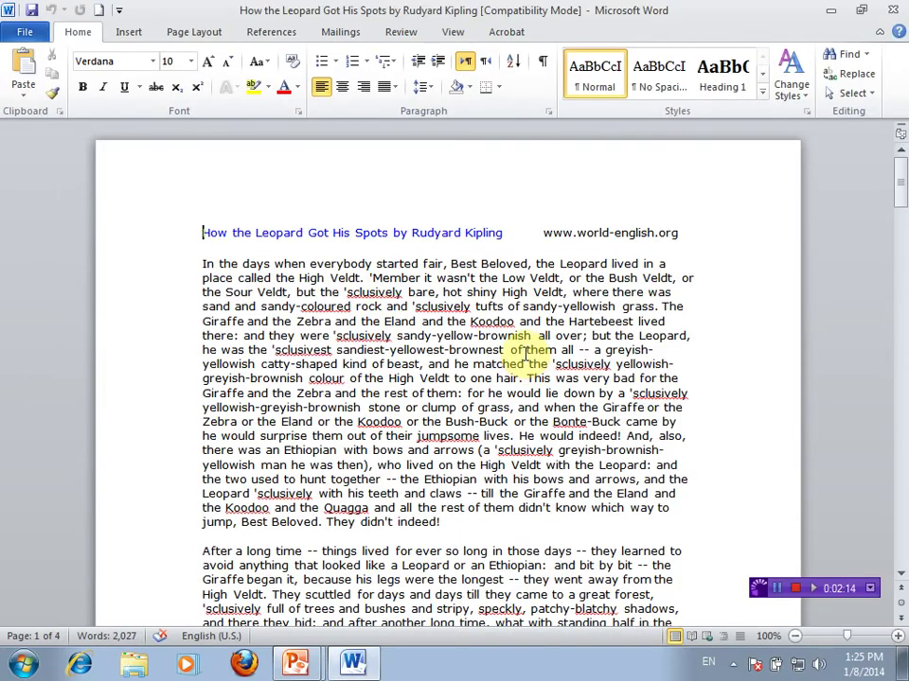
left_click(890, 10)
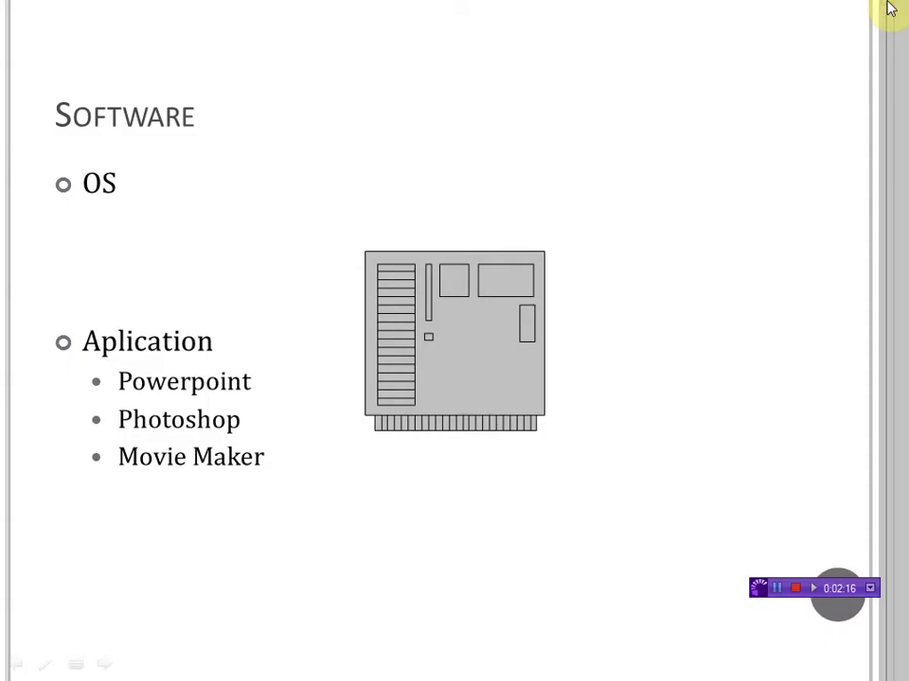
key("Escape")
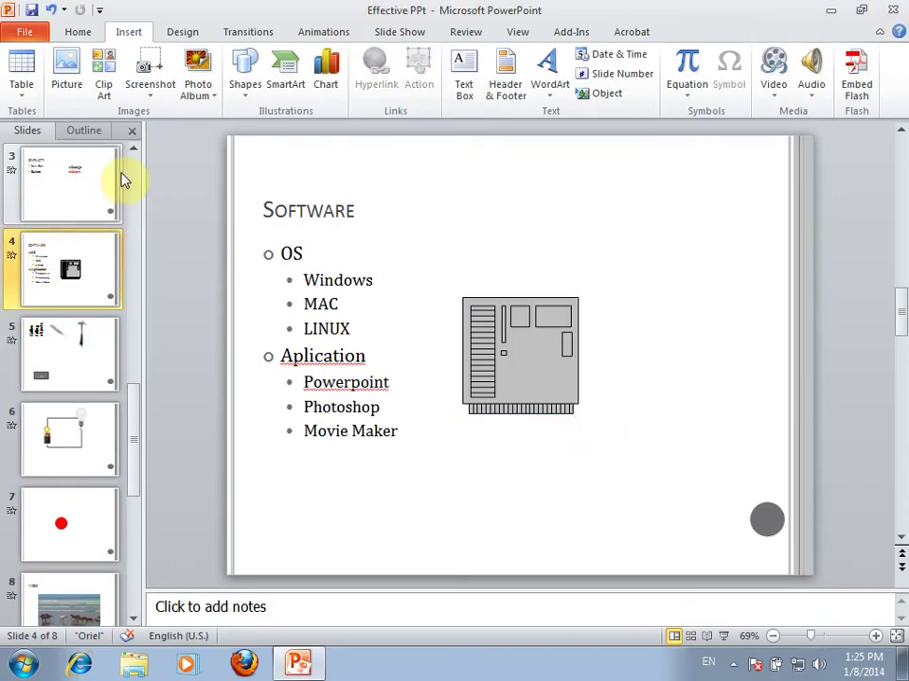
Open title slide 1 and select the author's name in the subtitle.
scroll(140, 161, "up", 3)
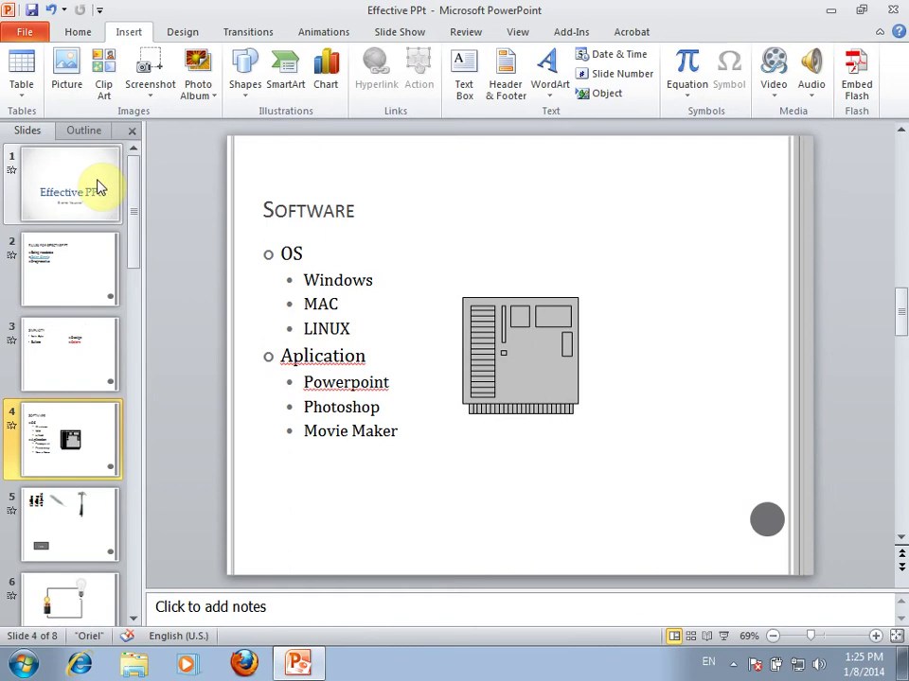
left_click(98, 182)
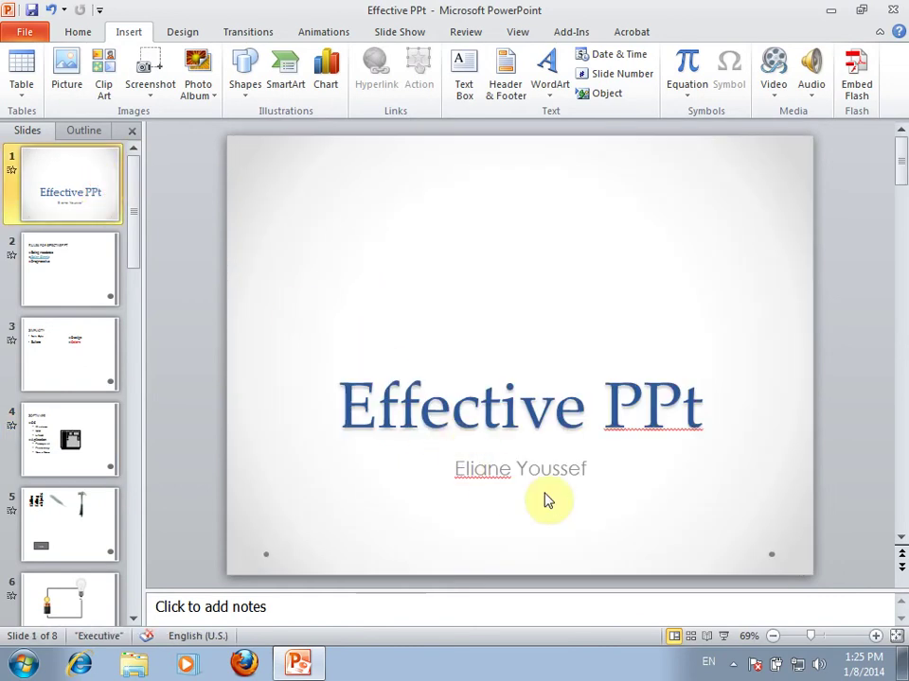
left_click(584, 467)
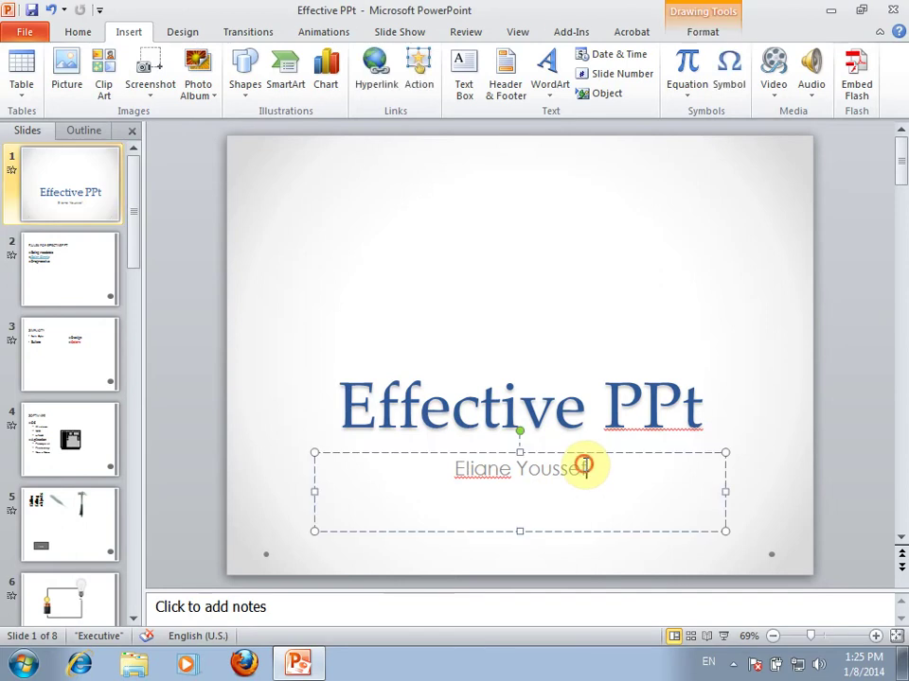
left_click_drag(584, 467, 486, 470)
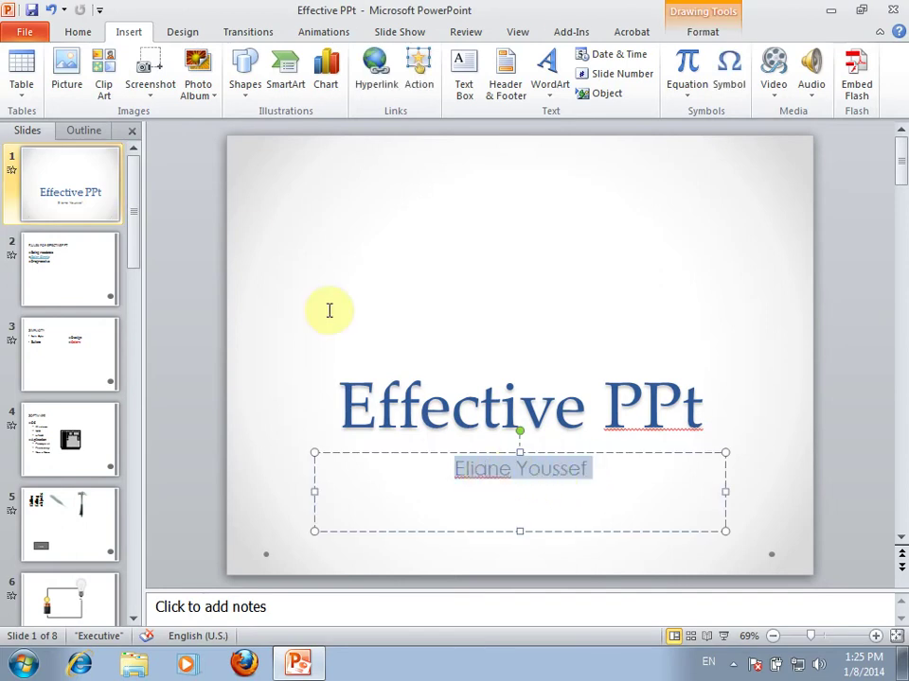
Make the selected author name an E-mail Address hyperlink to the author's e-mail address.
left_click(374, 63)
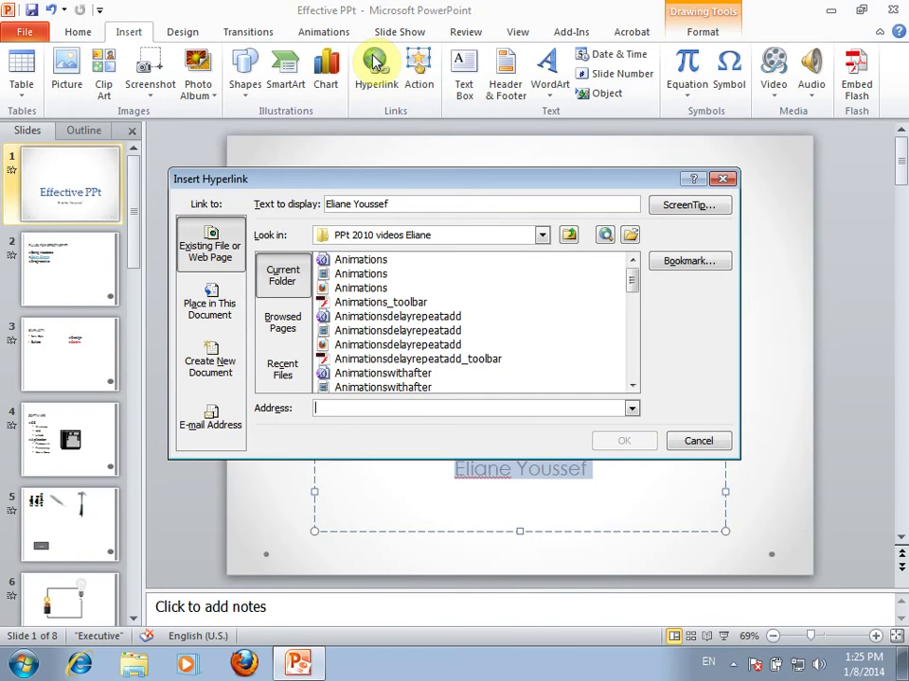
left_click(187, 416)
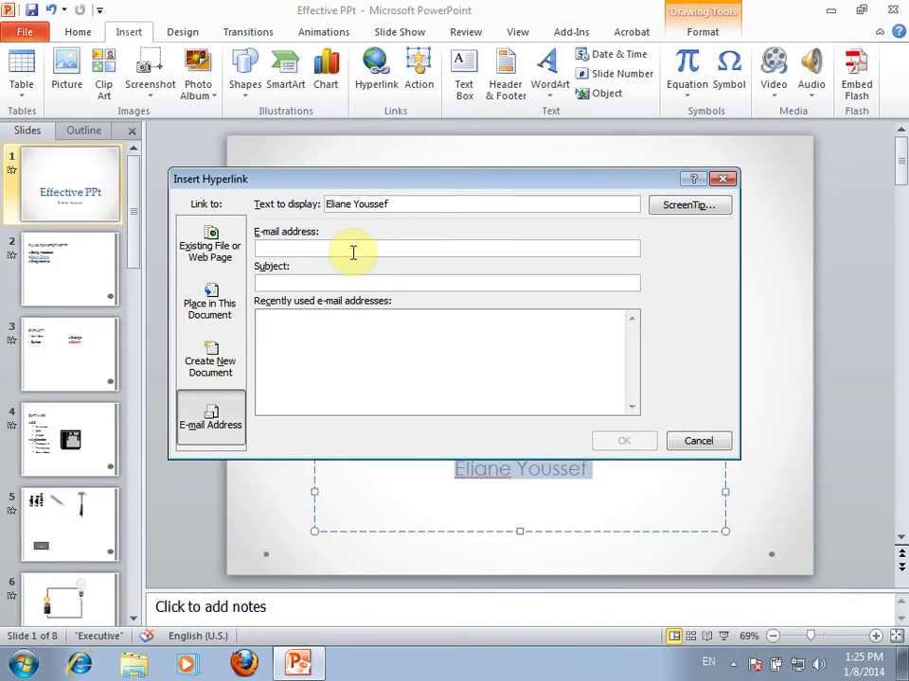
type("teacher")
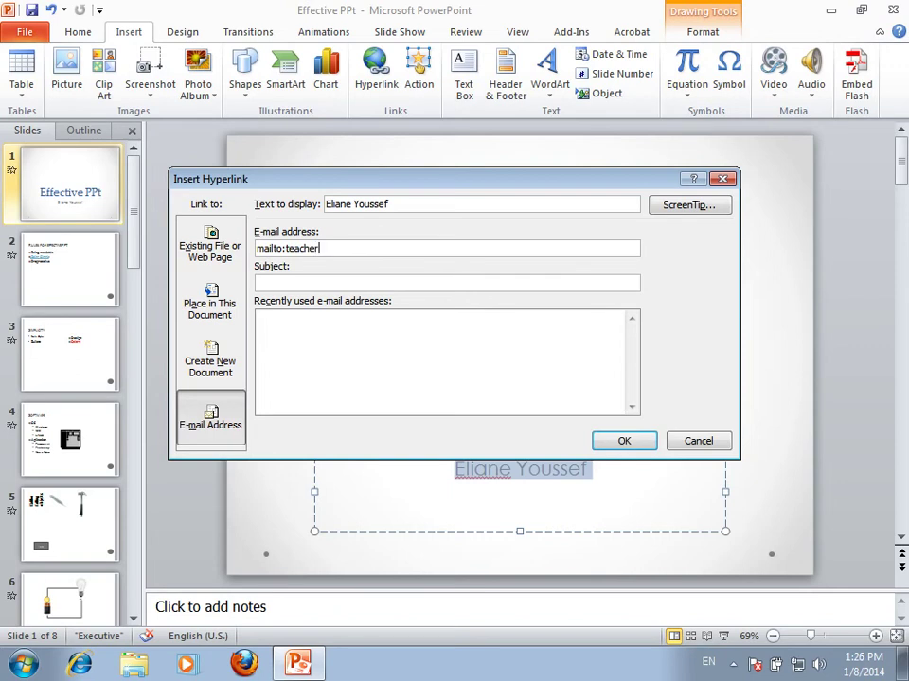
type("@")
type(".com")
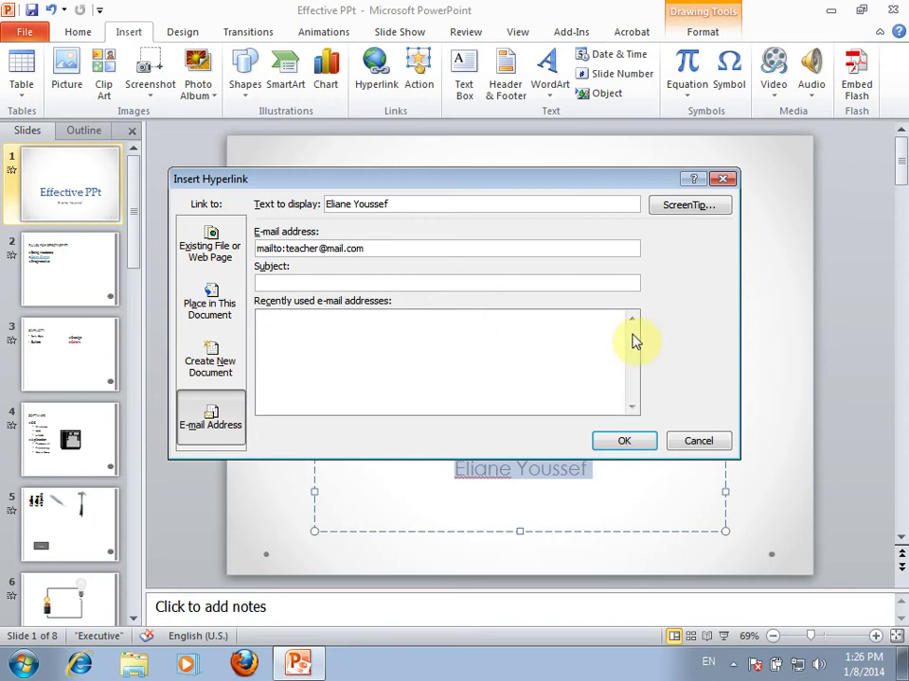
left_click(621, 442)
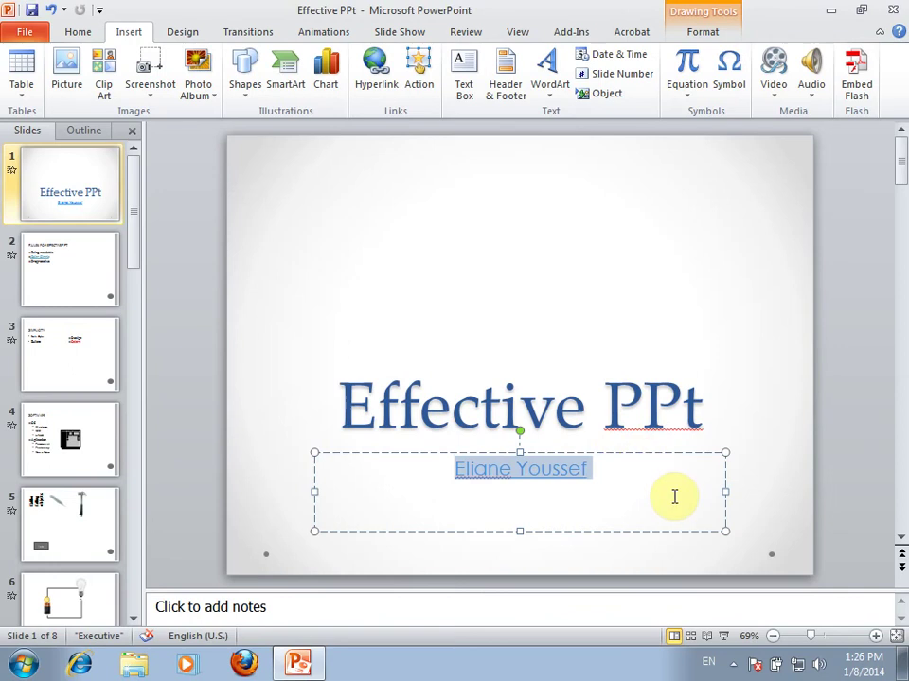
left_click(725, 645)
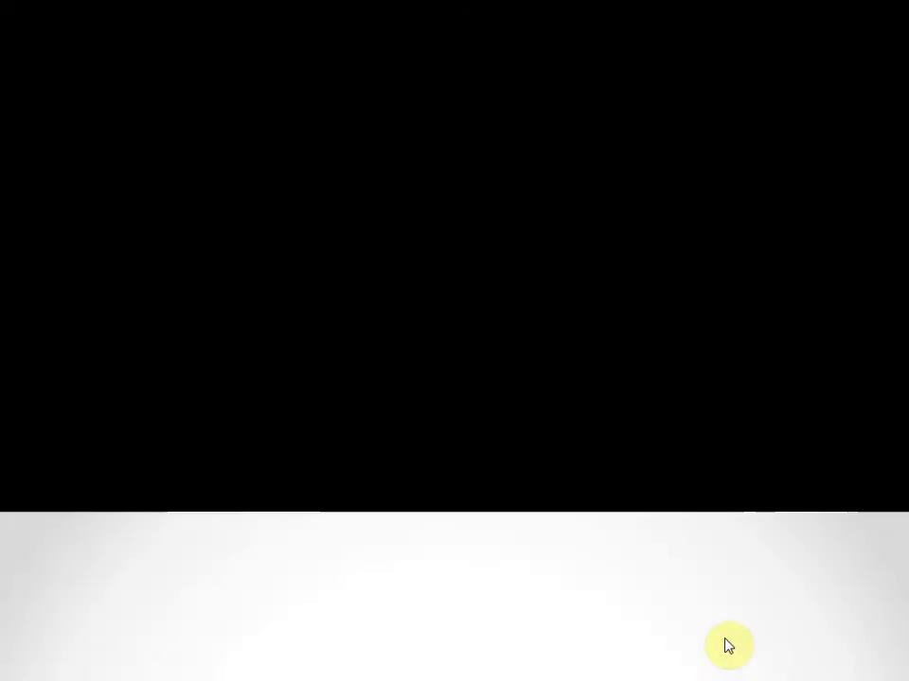
In the slide show, step to slide 2, back to slide 1, and click the author's e-mail link.
left_click(725, 644)
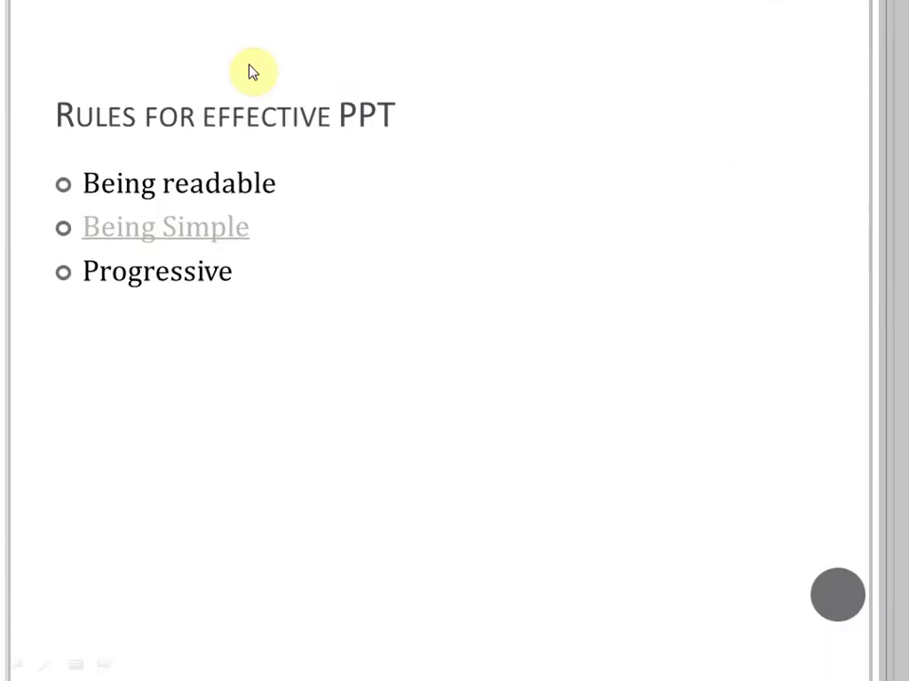
scroll(216, 7, "up", 1)
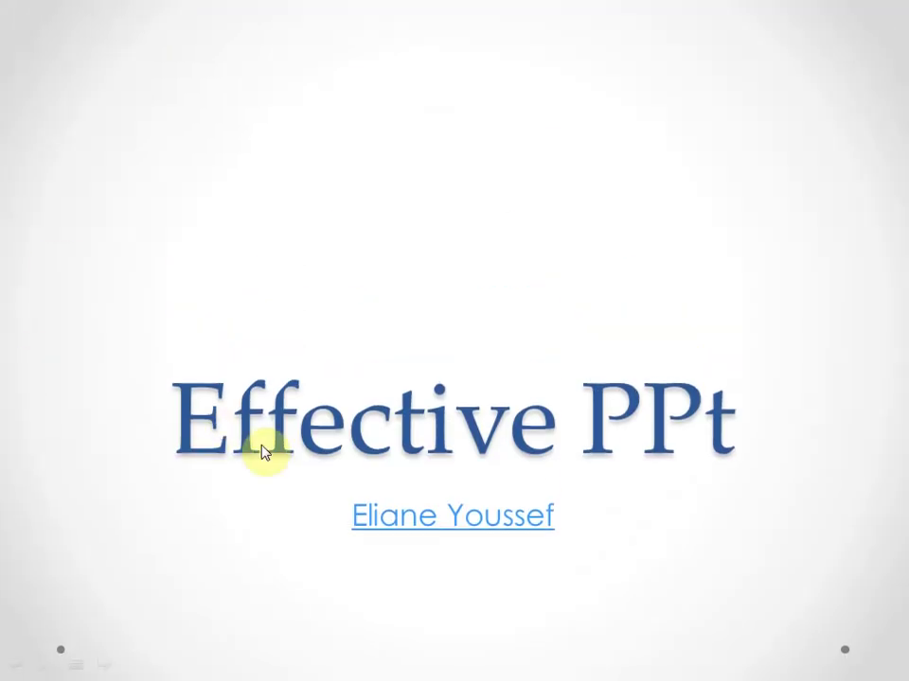
left_click(441, 533)
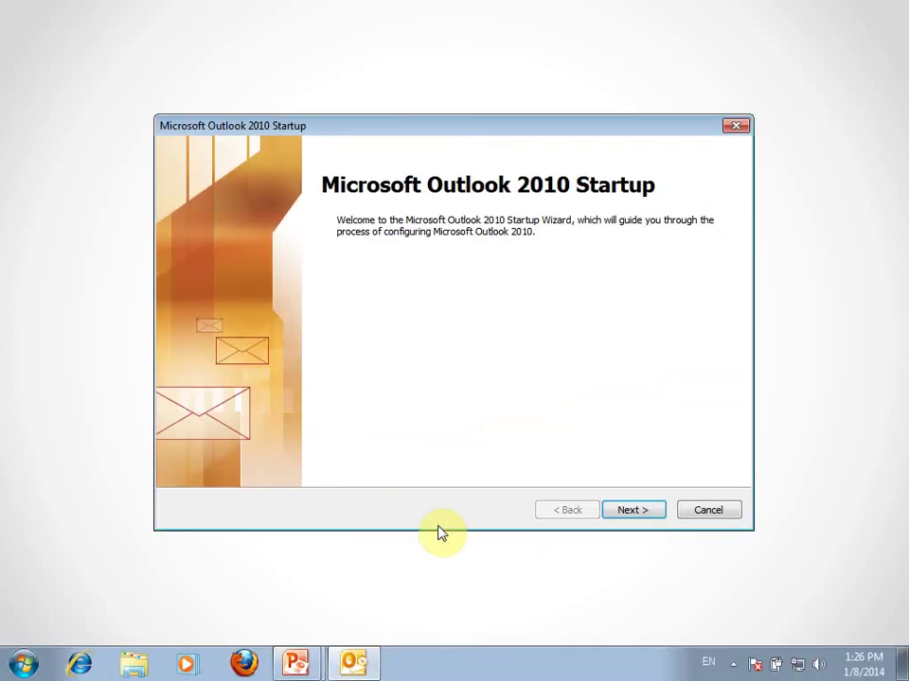
Close and exit the Outlook 2010 startup wizard, then end the slide show.
left_click(736, 127)
left_click(528, 387)
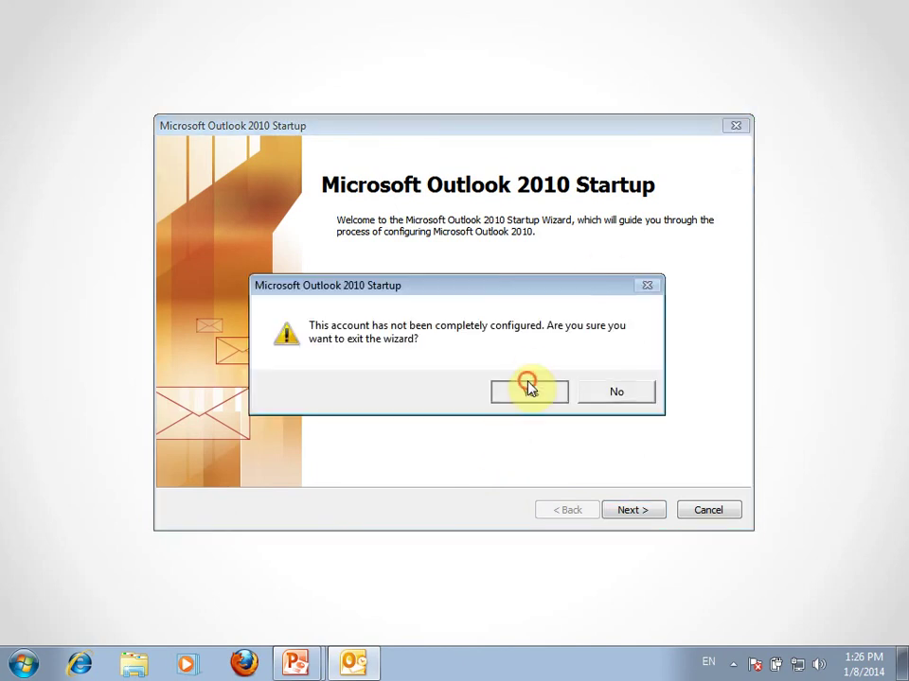
key("Escape")
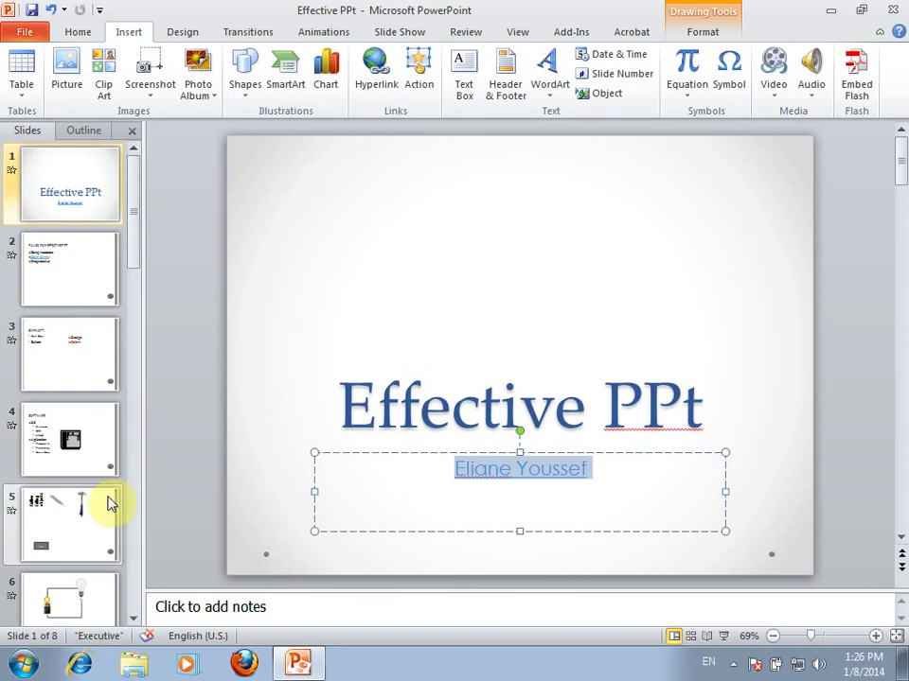
left_click(109, 503)
left_click(312, 509)
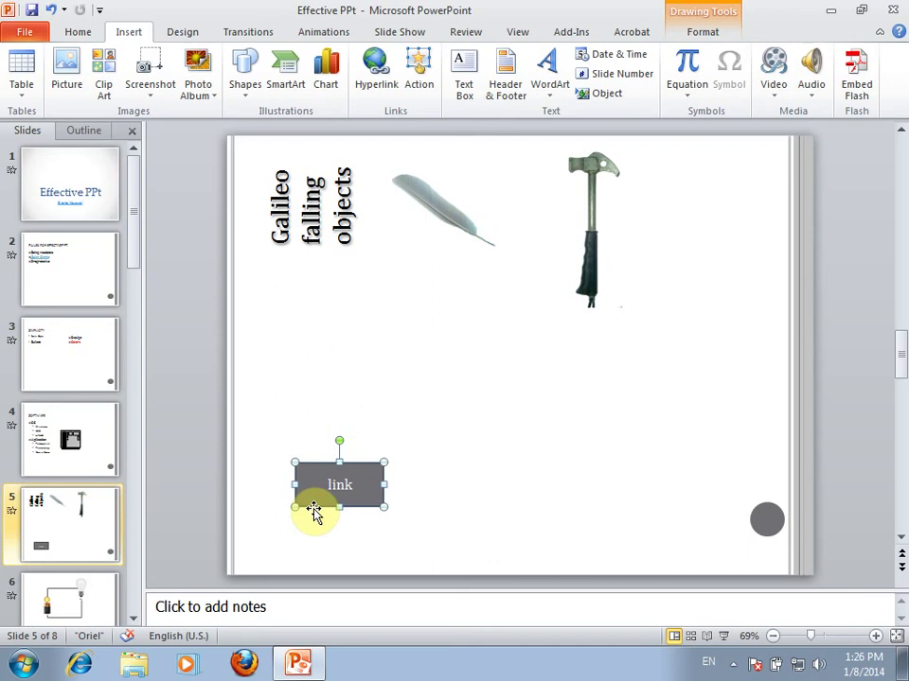
left_click(378, 68)
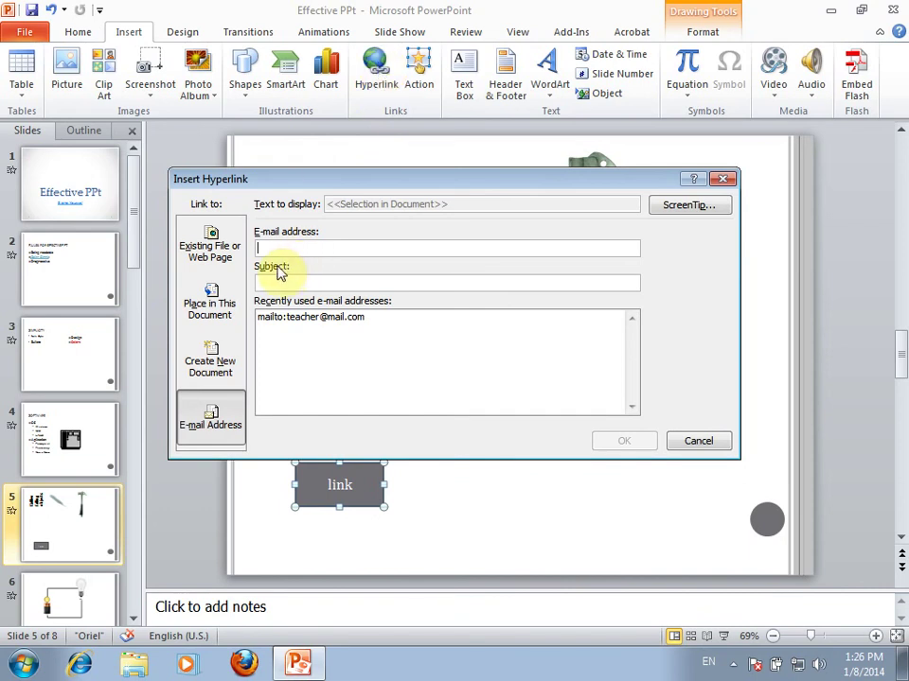
left_click(210, 248)
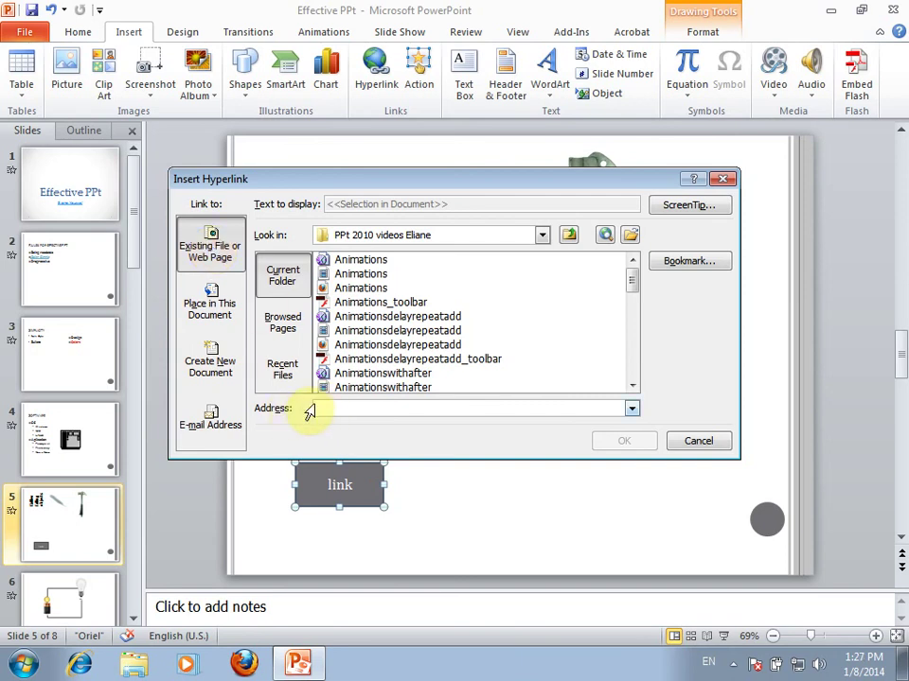
type("www")
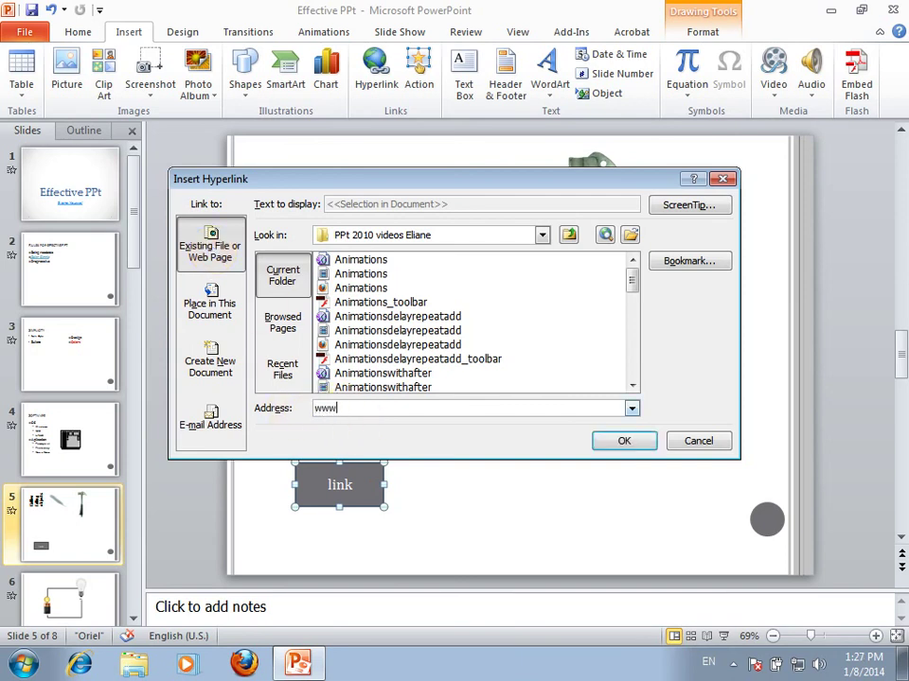
type(".google.com")
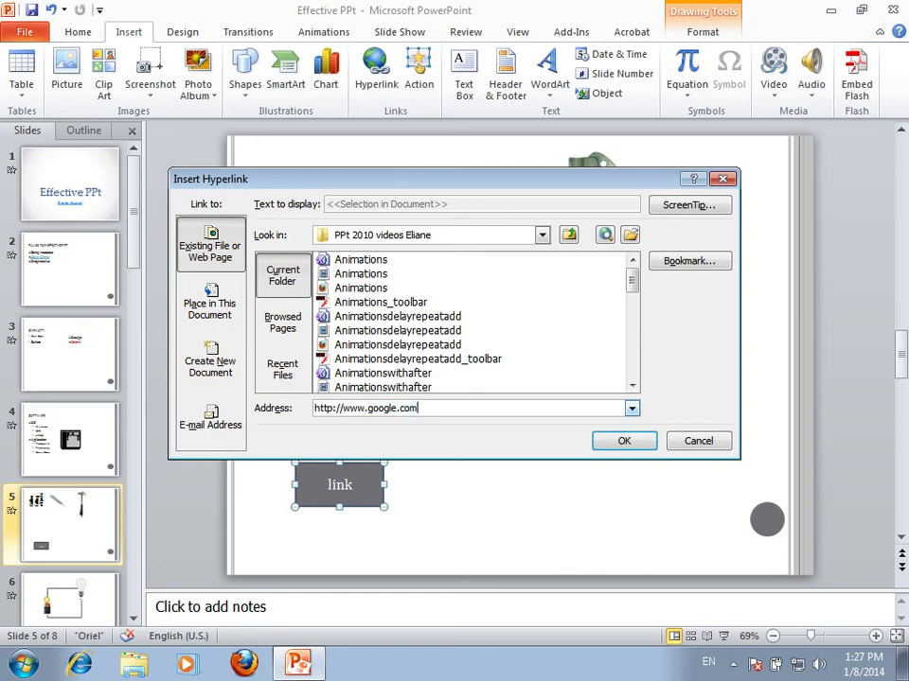
left_click(624, 442)
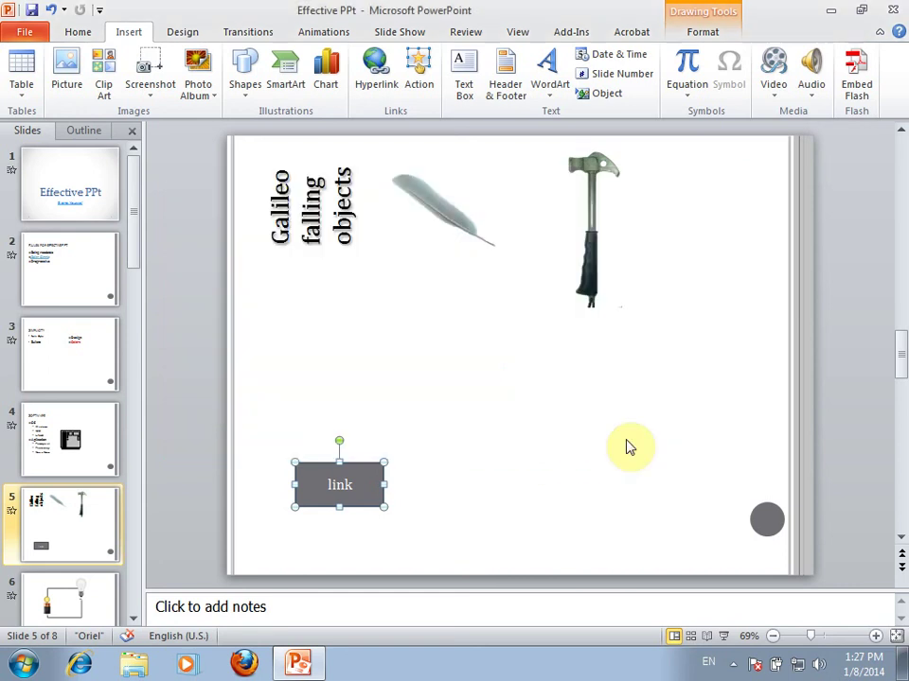
left_click(724, 637)
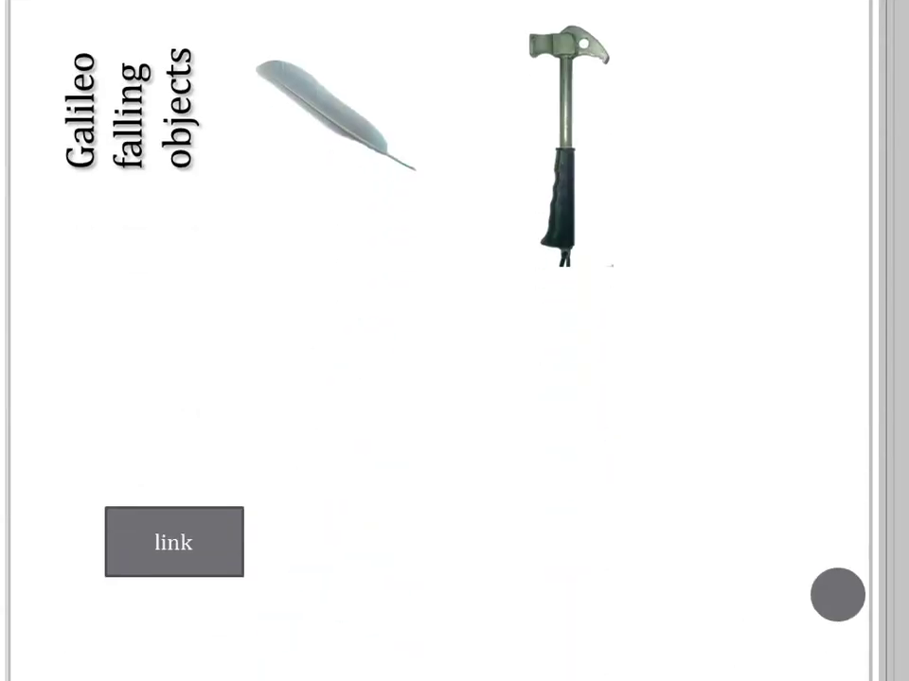
Click slide 5's link button during the show to go to google.com.
left_click(221, 565)
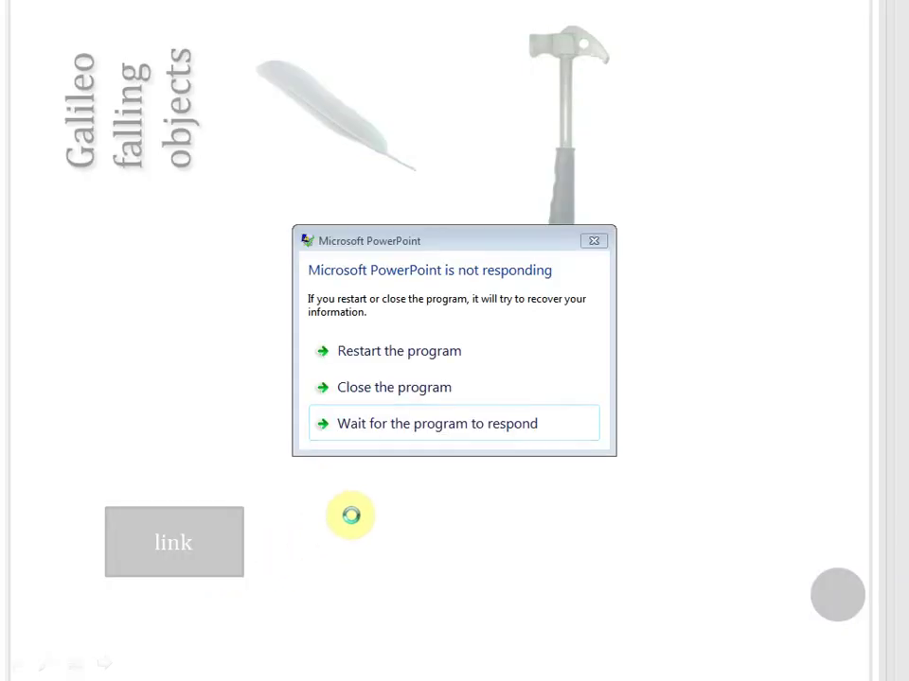
Have Windows check for a solution and close the unresponsive PowerPoint.
left_click(403, 398)
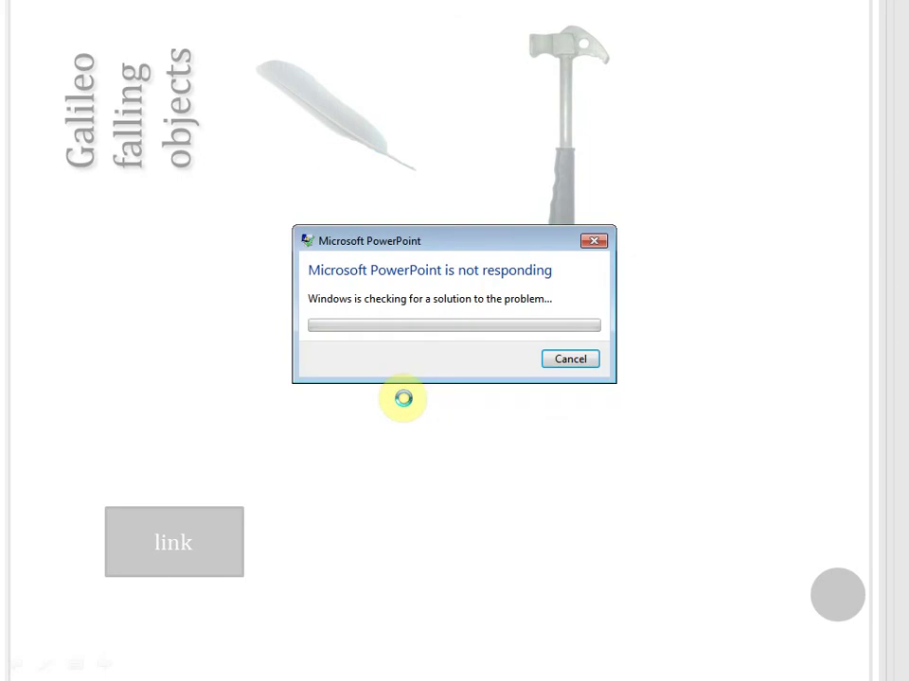